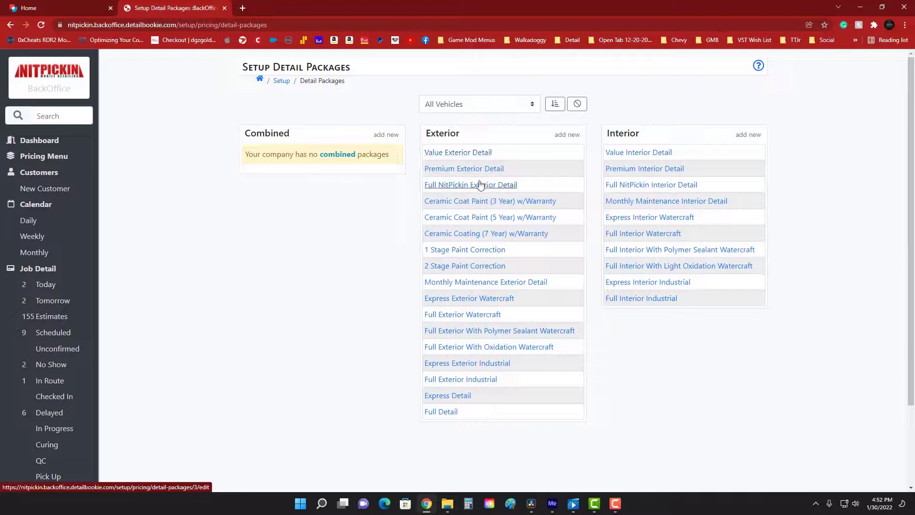
{"action": "left_click", "coordinate": [479, 185]}
{"action": "left_click", "coordinate": [474, 152]}
{"action": "left_click", "coordinate": [603, 151]}
{"action": "left_click", "coordinate": [662, 151]}
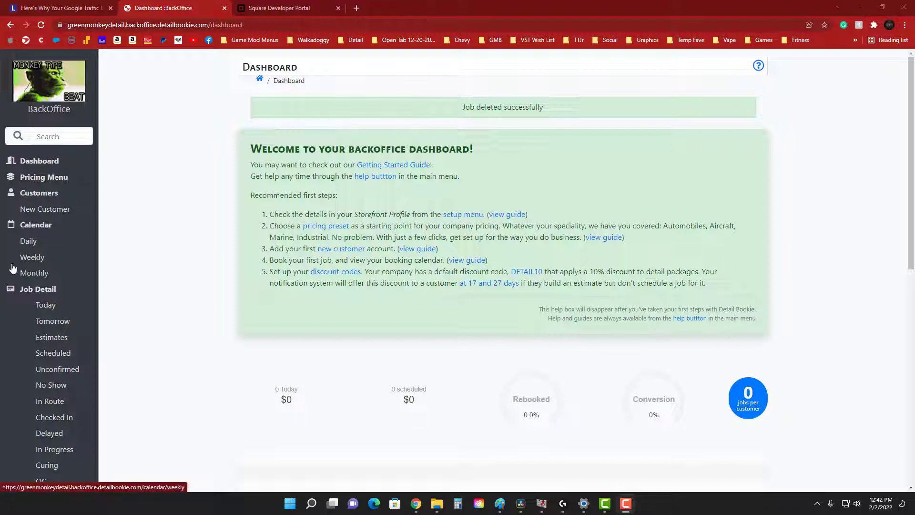
Start booking a job for the newest customer in the customers report, with their saved work address as the work site
{"action": "left_click", "coordinate": [37, 195]}
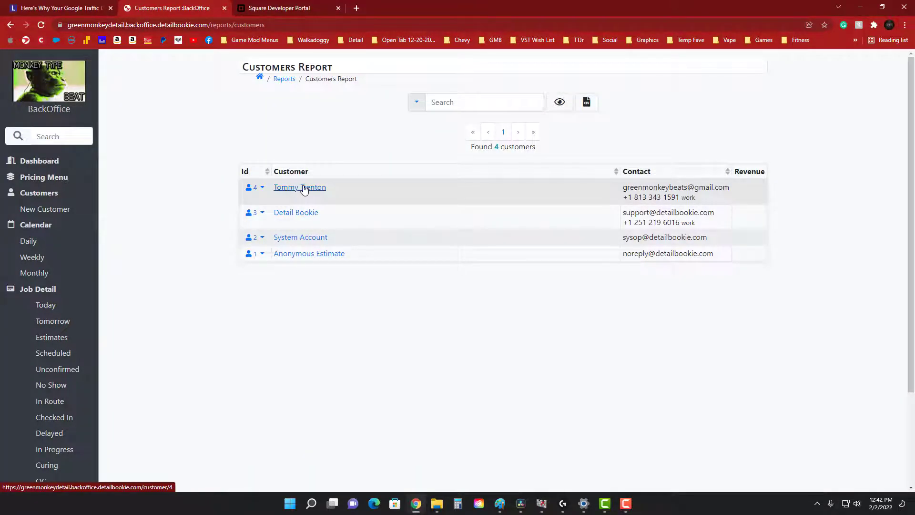
{"action": "left_click", "coordinate": [304, 190]}
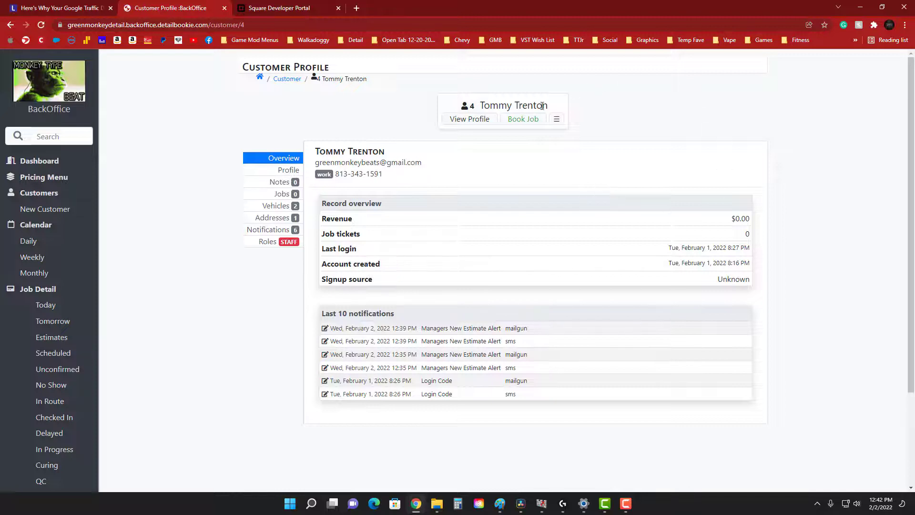
{"action": "left_click", "coordinate": [518, 121]}
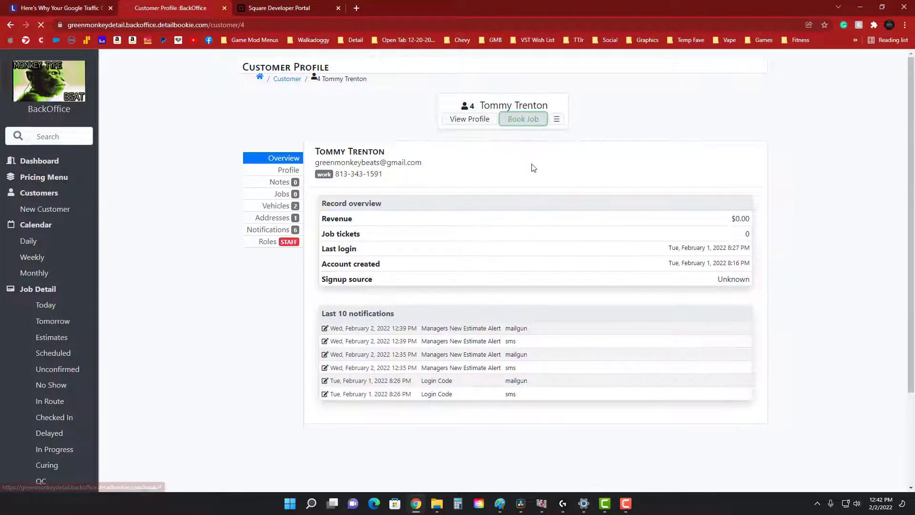
{"action": "left_click", "coordinate": [432, 200]}
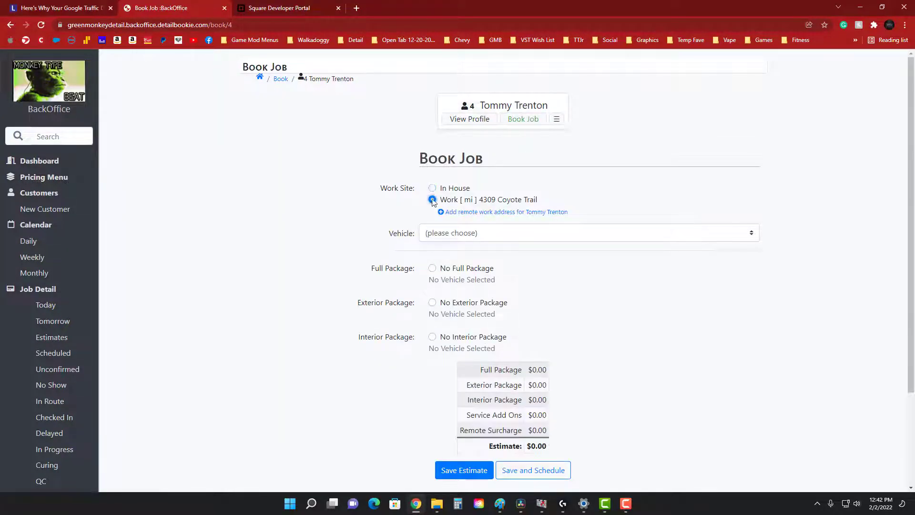
Set the job's vehicle to the Coupe 2 Door automobile type
{"action": "left_click", "coordinate": [491, 237]}
{"action": "left_click", "coordinate": [506, 268]}
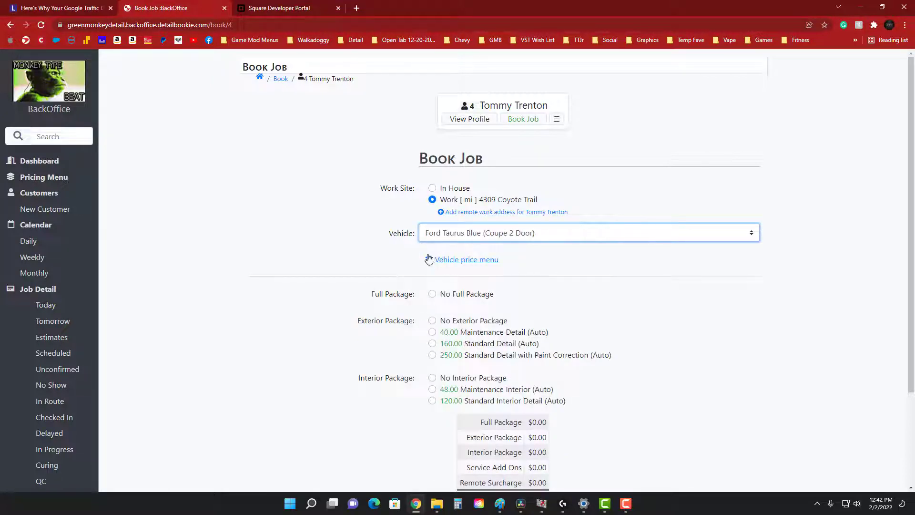
{"action": "left_click", "coordinate": [457, 236]}
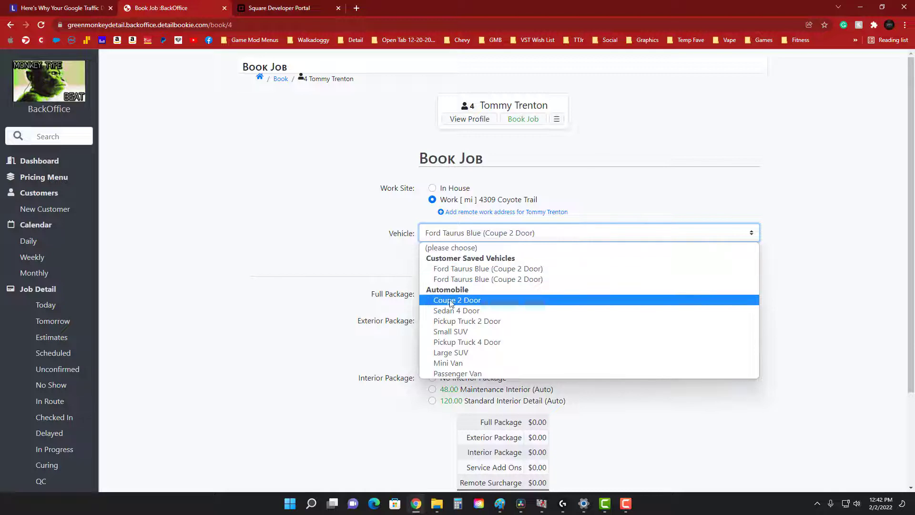
{"action": "left_click", "coordinate": [451, 302]}
Fill in the vehicle details with make Ford, model Taurus, color Blue and year 2019
{"action": "left_click", "coordinate": [443, 260]}
{"action": "left_click", "coordinate": [439, 285]}
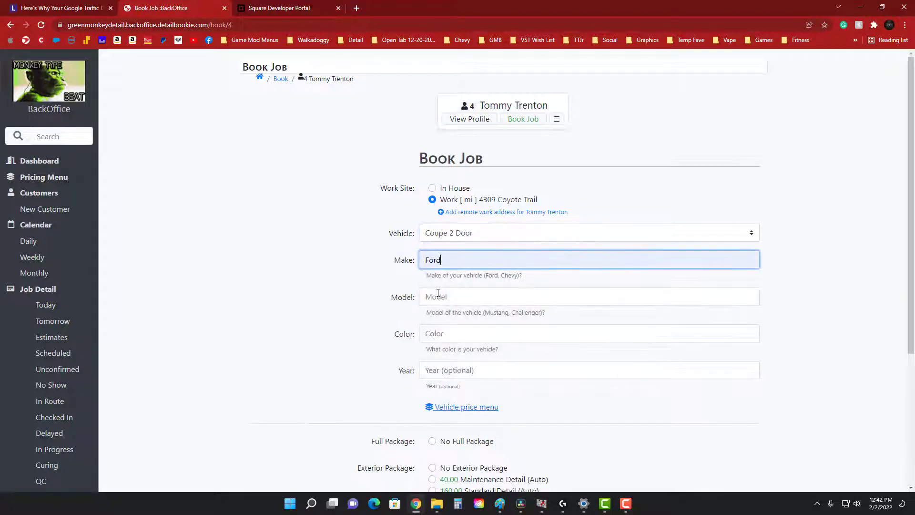
{"action": "left_click", "coordinate": [438, 295]}
{"action": "left_click", "coordinate": [439, 317]}
{"action": "left_click", "coordinate": [439, 334]}
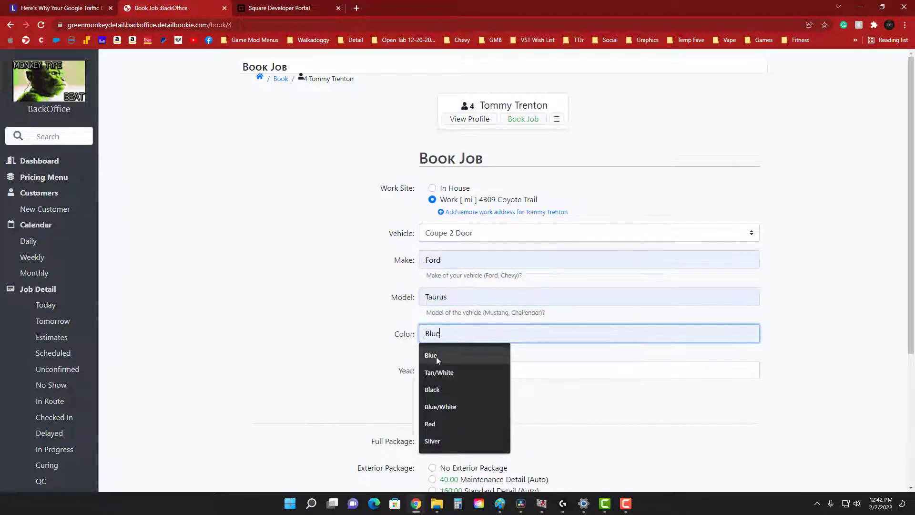
{"action": "left_click", "coordinate": [437, 356]}
{"action": "left_click", "coordinate": [438, 370]}
{"action": "left_click", "coordinate": [439, 390]}
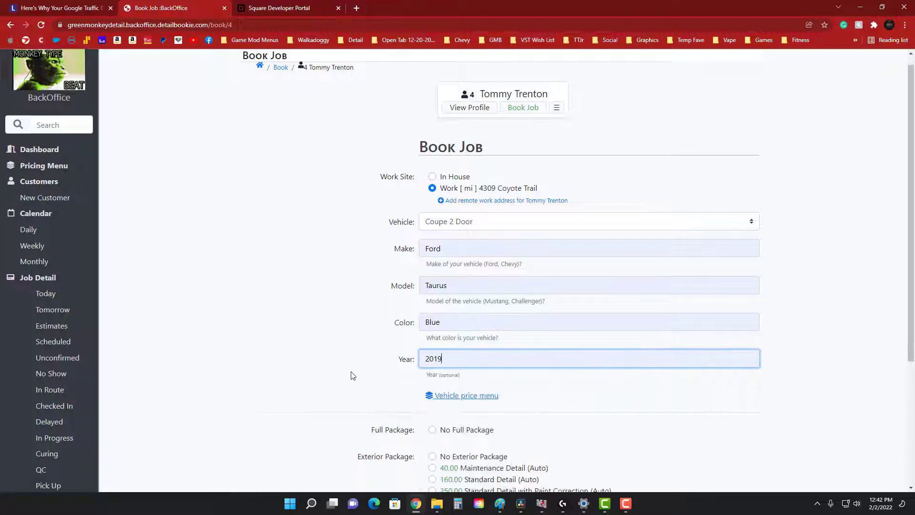
Choose the 40.00 Maintenance Detail exterior package and the 48.00 Maintenance Interior package, and save the job as an estimate
{"action": "scroll", "coordinate": [351, 375], "scroll_direction": "down", "scroll_amount": 4}
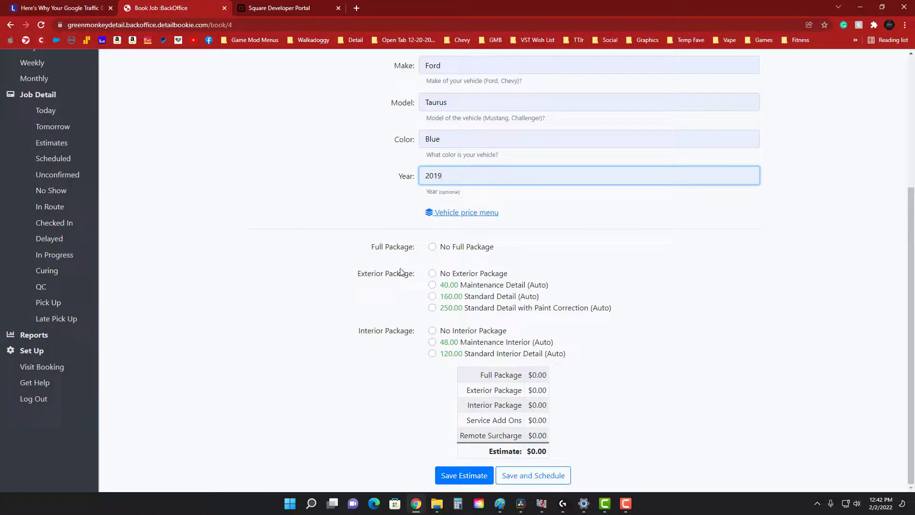
{"action": "left_click", "coordinate": [433, 286]}
{"action": "left_click", "coordinate": [433, 387]}
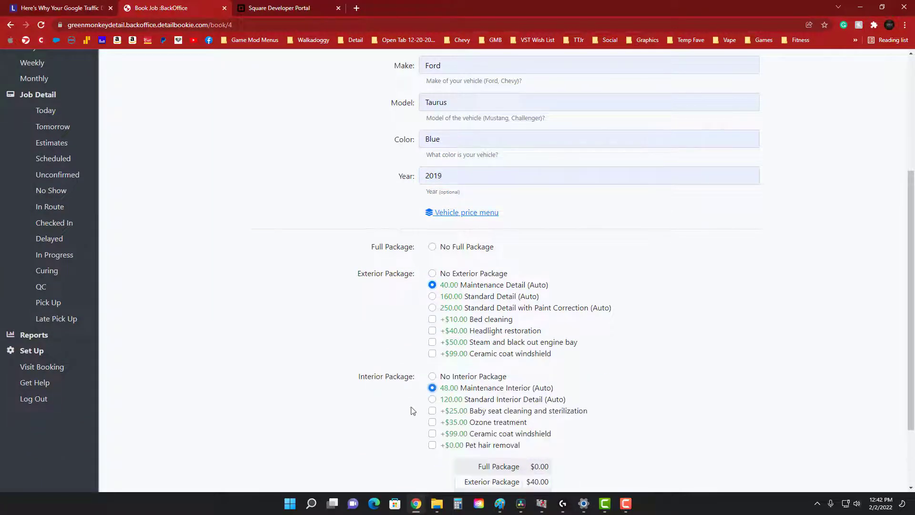
{"action": "scroll", "coordinate": [390, 405], "scroll_direction": "down", "scroll_amount": 2}
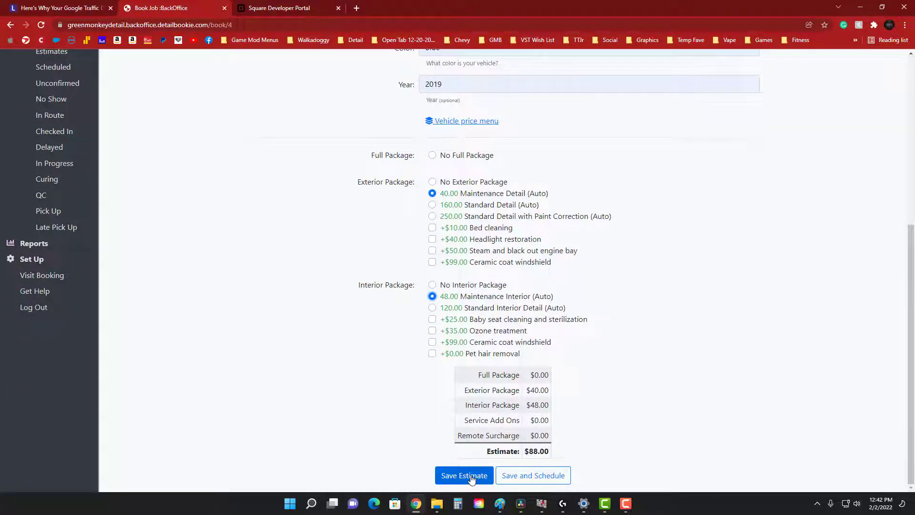
{"action": "left_click", "coordinate": [469, 477]}
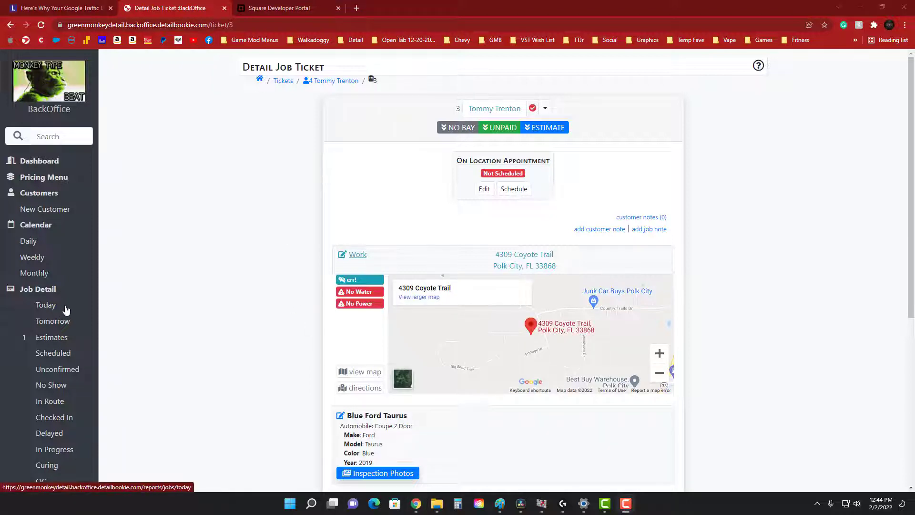
Open the Square Payments page of the company setup
{"action": "scroll", "coordinate": [57, 286], "scroll_direction": "down", "scroll_amount": 5}
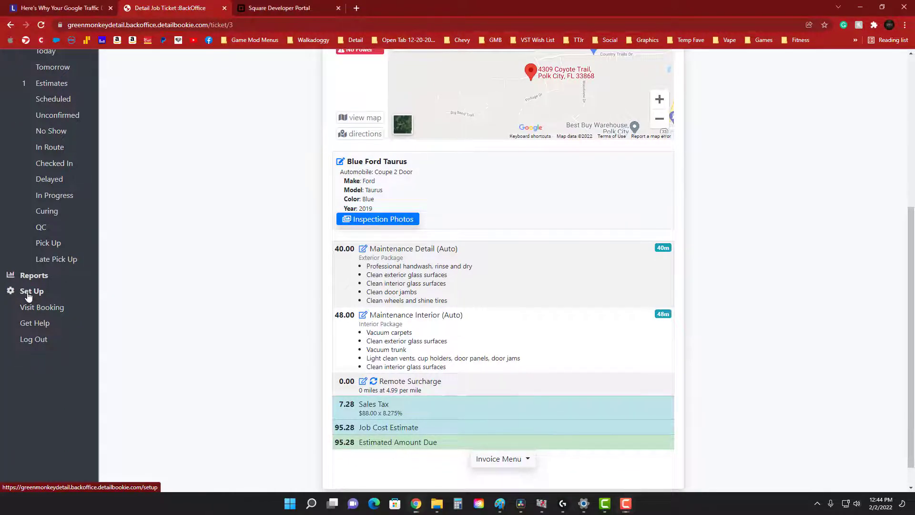
{"action": "left_click", "coordinate": [28, 295]}
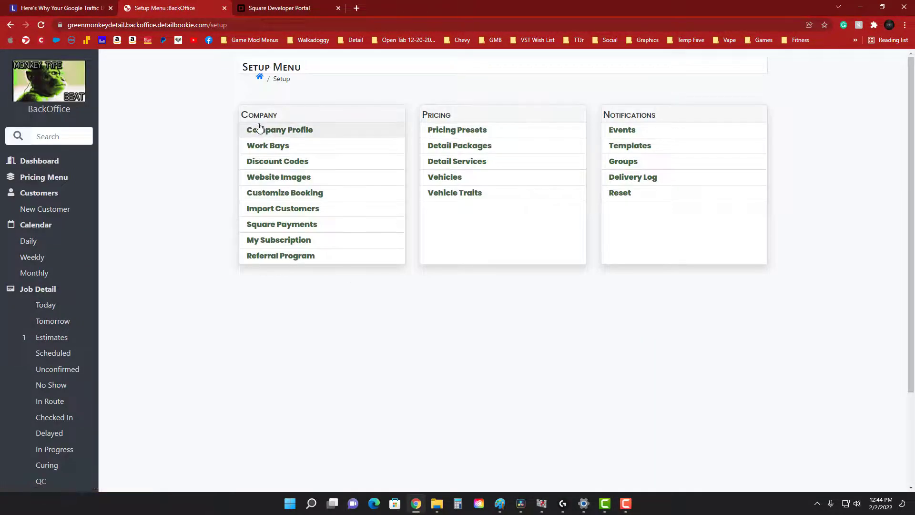
{"action": "left_click", "coordinate": [277, 230]}
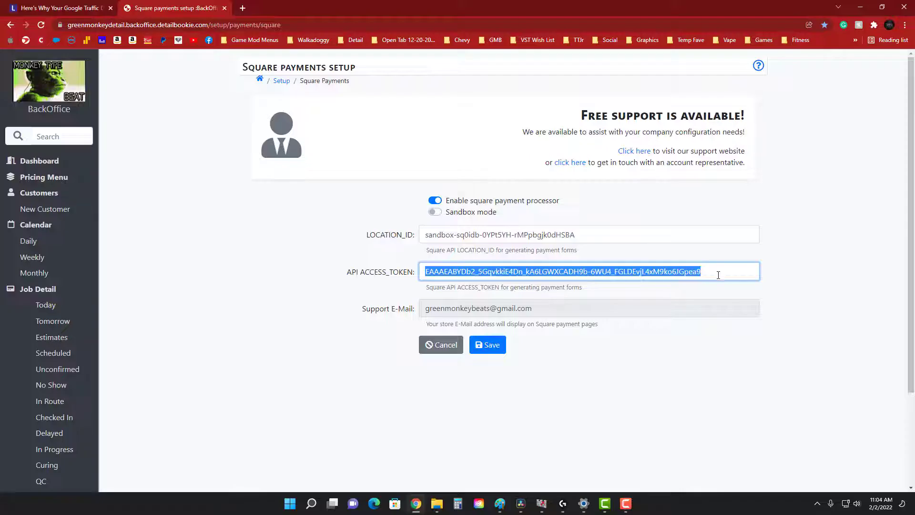
{"action": "left_click", "coordinate": [684, 213]}
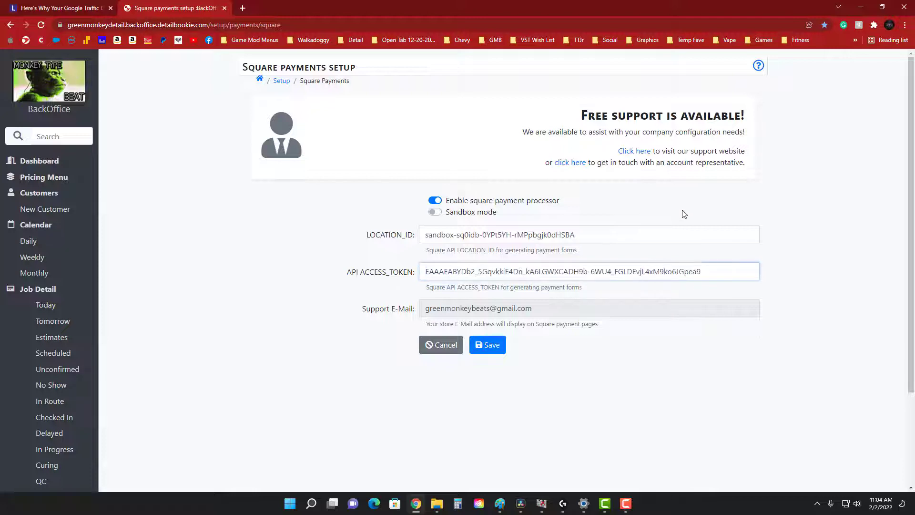
Open the support guide on linking a Square Payments account and read its steps for preparing the account
{"action": "left_click", "coordinate": [634, 151]}
{"action": "scroll", "coordinate": [524, 362], "scroll_direction": "down", "scroll_amount": 3}
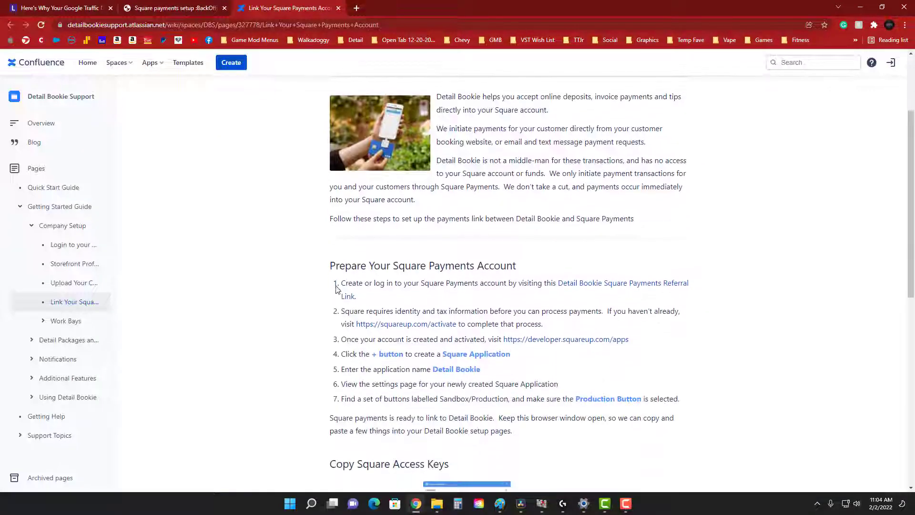
{"action": "left_click_drag", "start_coordinate": [343, 281], "coordinate": [633, 435]}
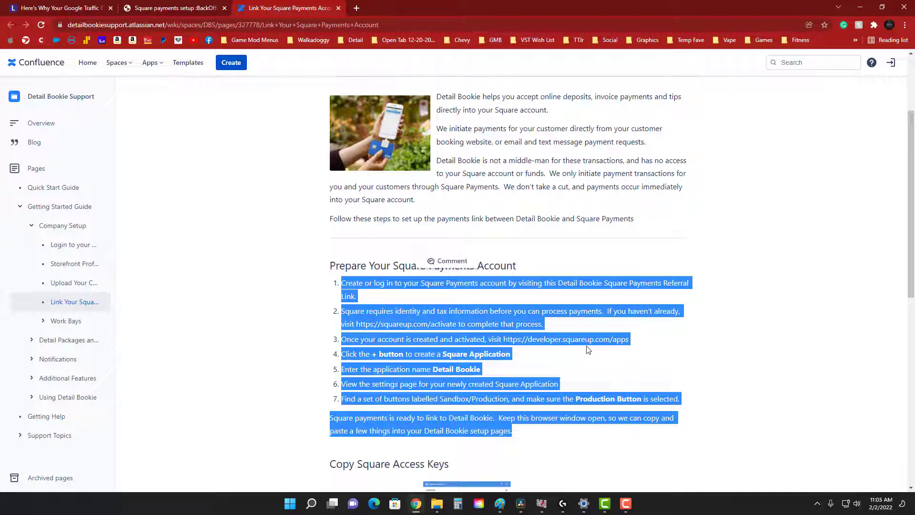
{"action": "left_click", "coordinate": [704, 369]}
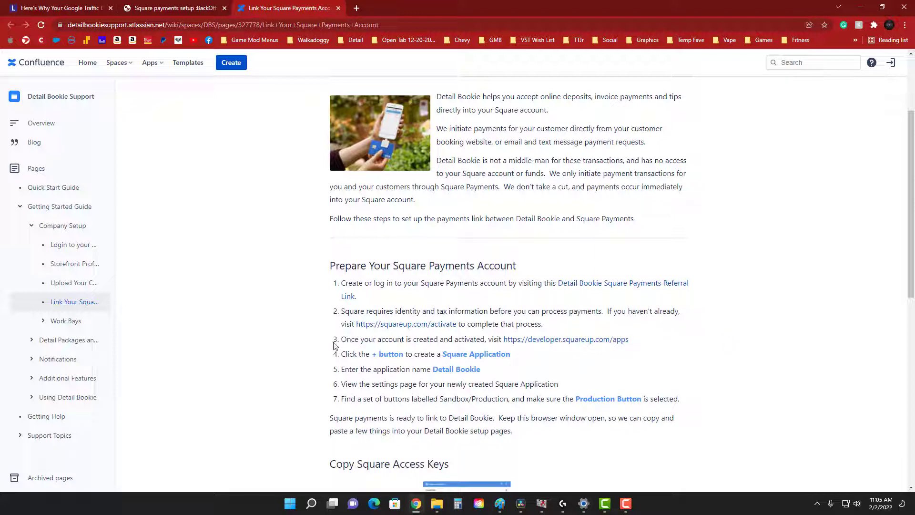
{"action": "left_click_drag", "start_coordinate": [335, 346], "coordinate": [484, 339]}
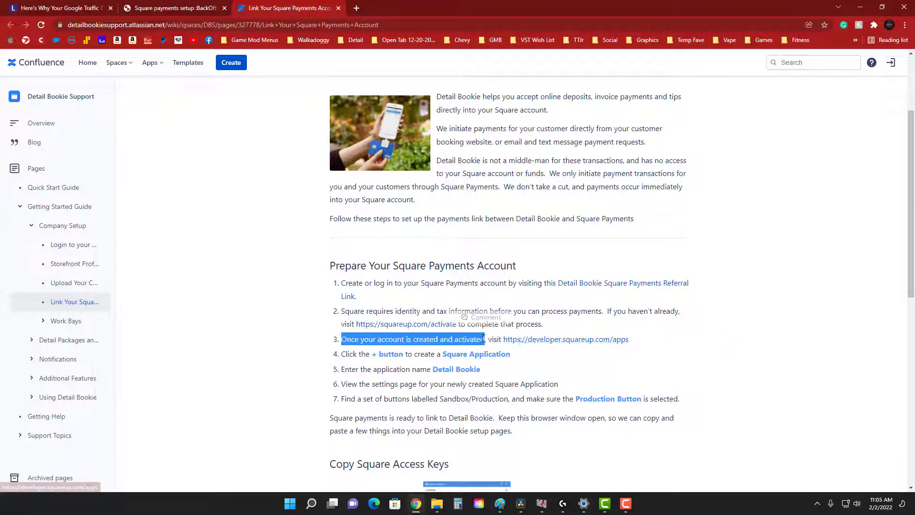
{"action": "left_click", "coordinate": [723, 354]}
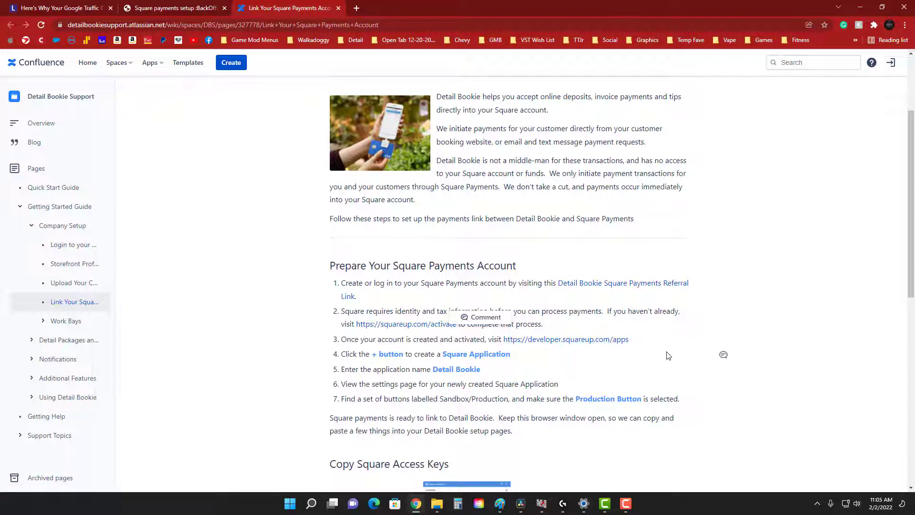
Go to the Square developer applications page and create an application named Detail Bookie
{"action": "left_click", "coordinate": [534, 341]}
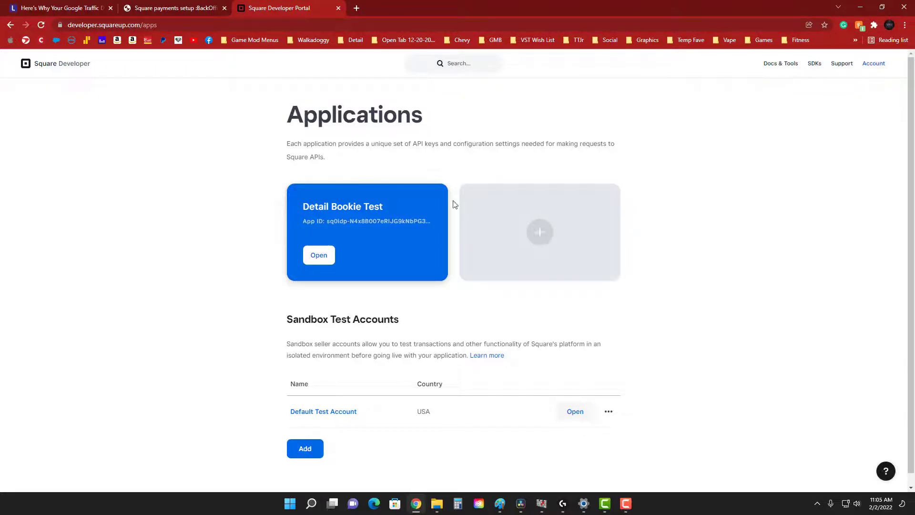
{"action": "left_click_drag", "start_coordinate": [287, 110], "coordinate": [460, 144]}
{"action": "left_click", "coordinate": [546, 167]}
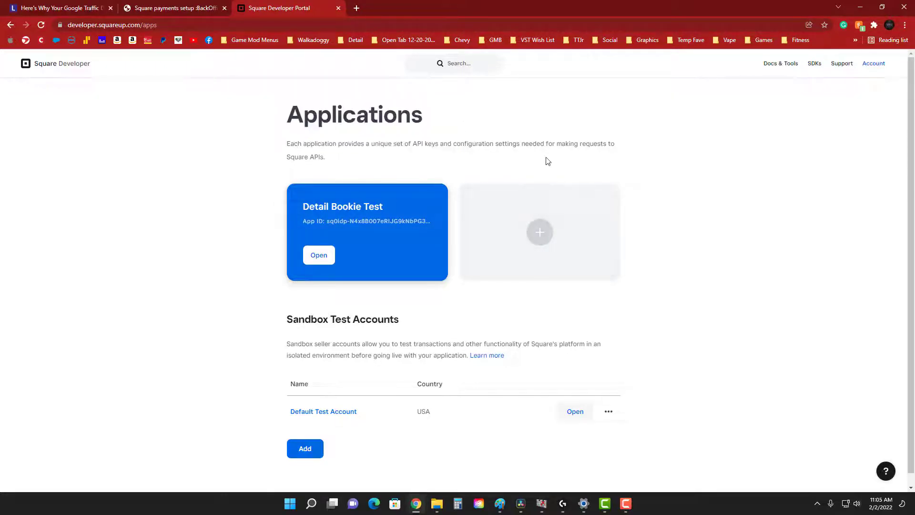
{"action": "left_click", "coordinate": [540, 230]}
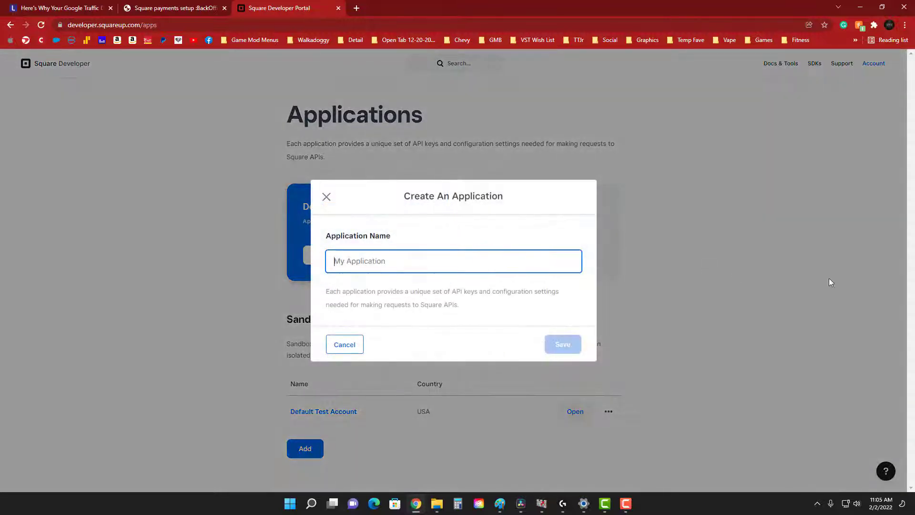
{"action": "type", "text": "Deta"}
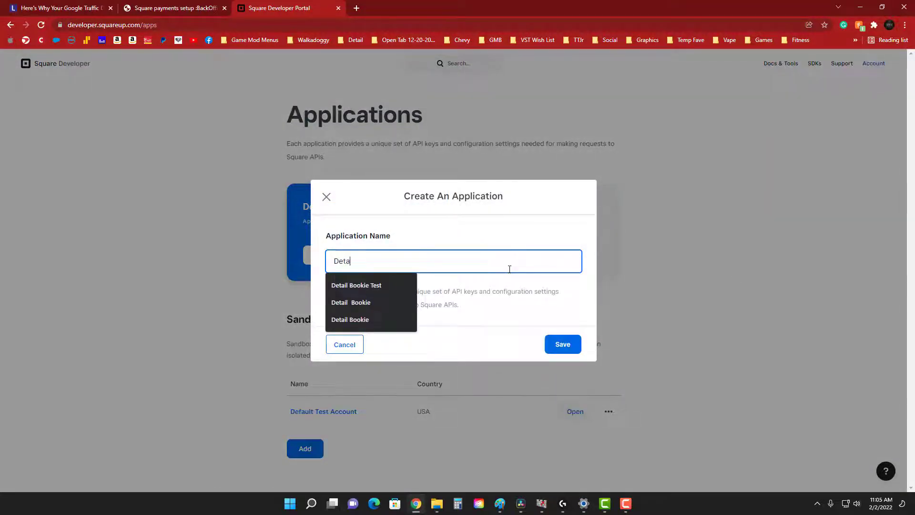
{"action": "type", "text": "il Bookie"}
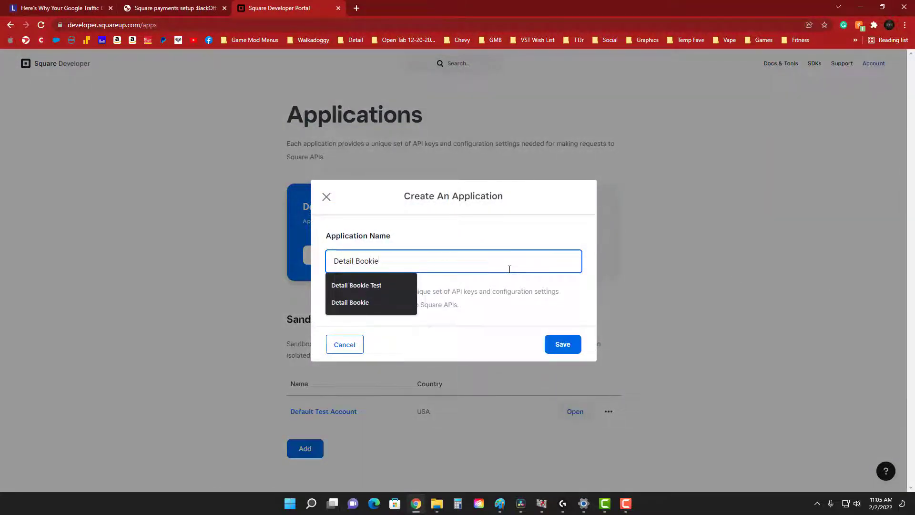
{"action": "left_click", "coordinate": [427, 229]}
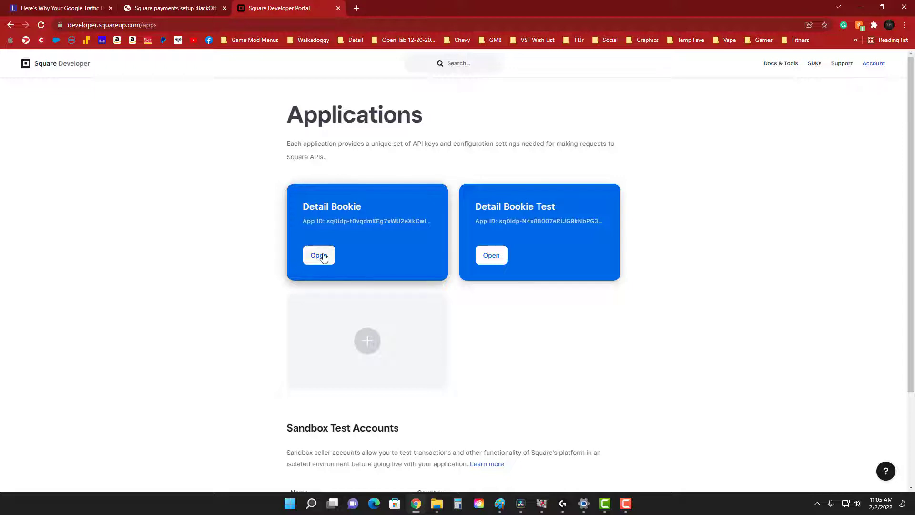
Open the Detail Bookie application's production credentials, reveal the production access token and copy it
{"action": "left_click", "coordinate": [322, 256]}
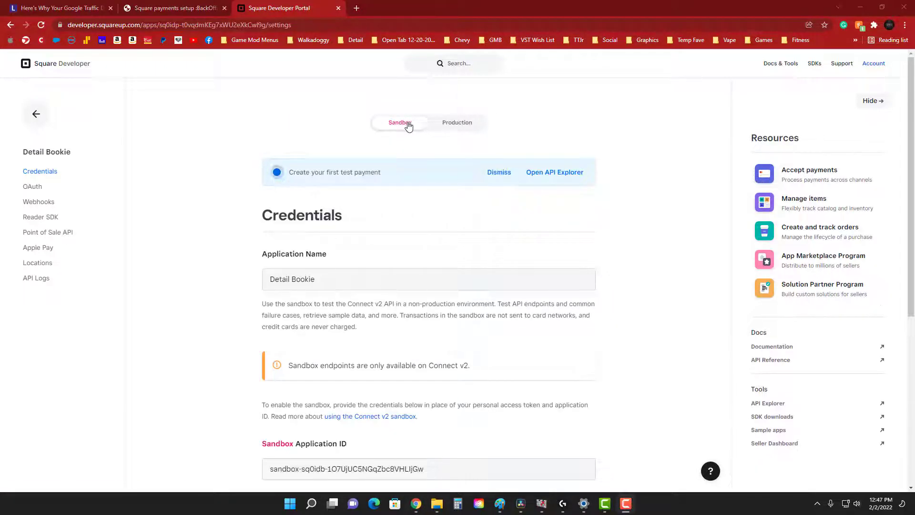
{"action": "left_click", "coordinate": [452, 127]}
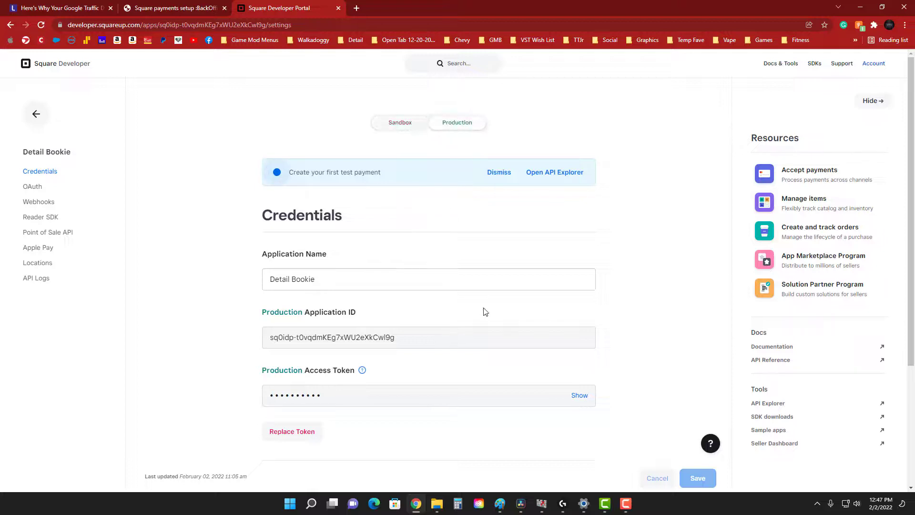
{"action": "scroll", "coordinate": [486, 311], "scroll_direction": "down", "scroll_amount": 3}
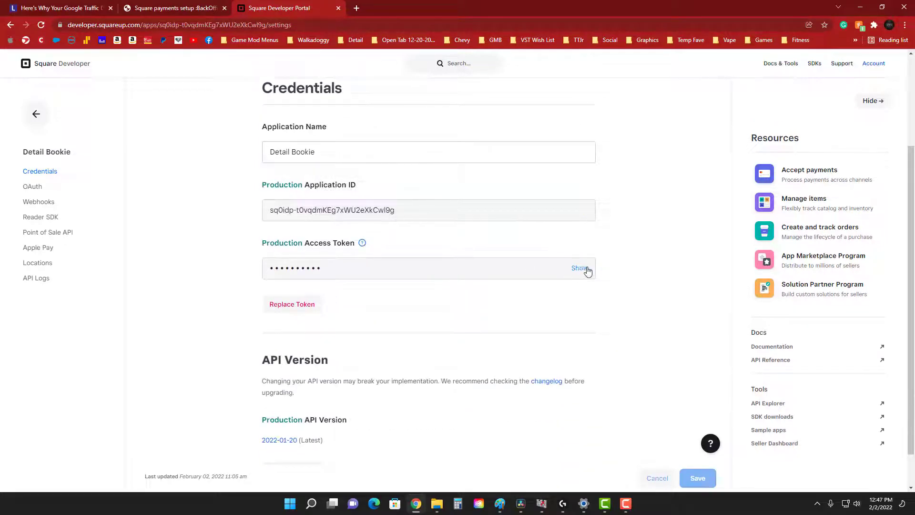
{"action": "left_click", "coordinate": [581, 268]}
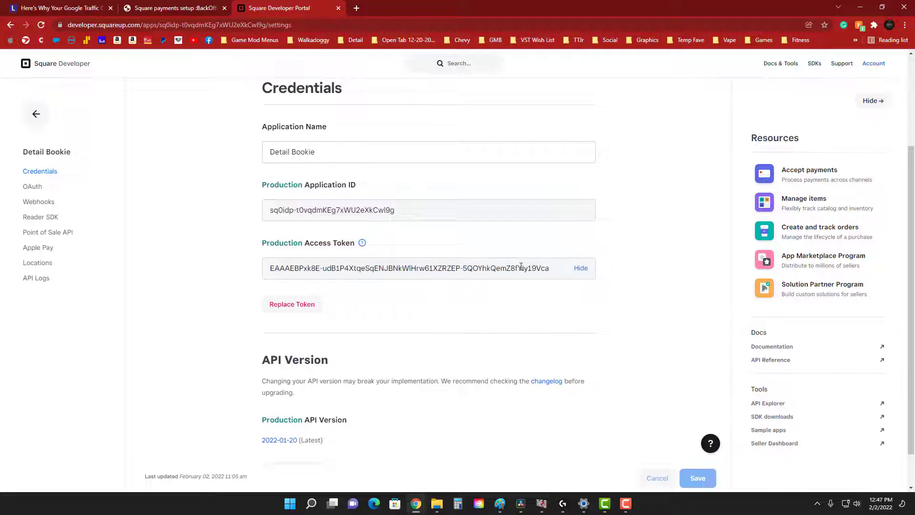
{"action": "triple_click", "coordinate": [521, 266]}
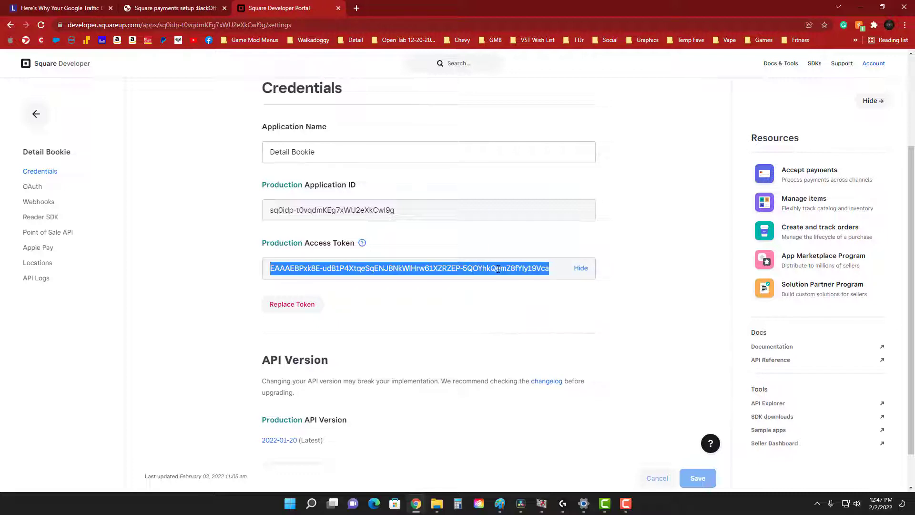
{"action": "right_click", "coordinate": [498, 269]}
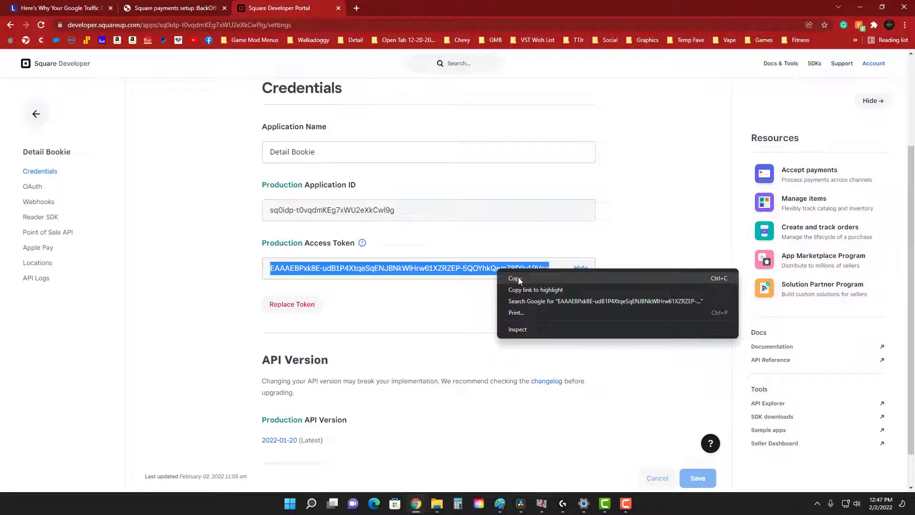
{"action": "left_click", "coordinate": [514, 278]}
Return to the Square payments setup page and replace the API ACCESS_TOKEN value with the copied production access token
{"action": "left_click", "coordinate": [180, 9]}
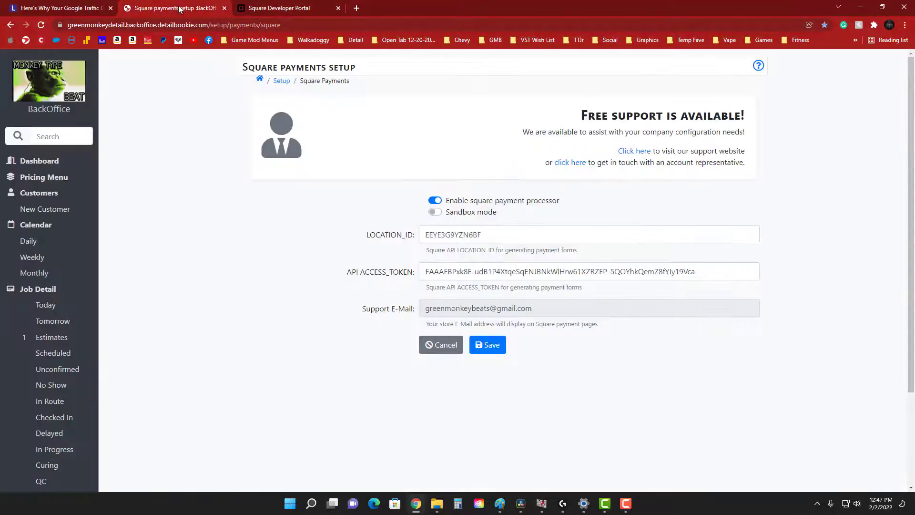
{"action": "left_click_drag", "start_coordinate": [707, 274], "coordinate": [377, 272]}
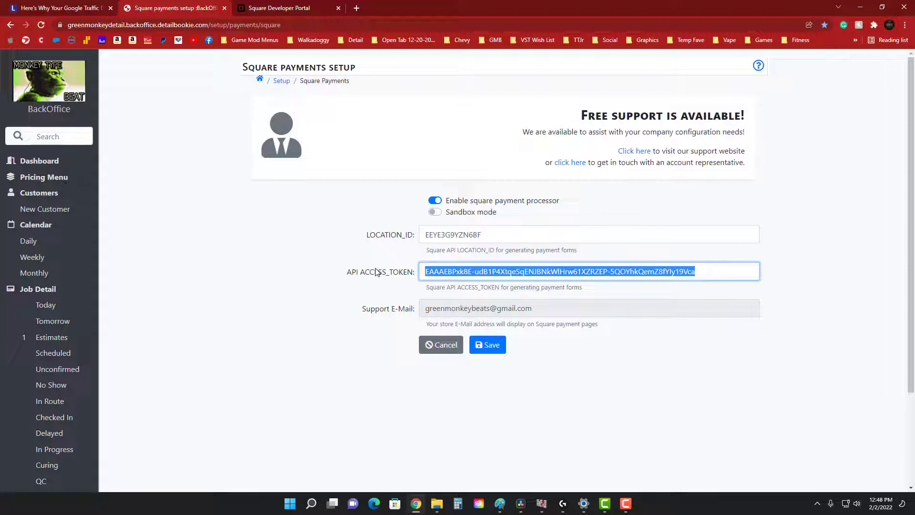
{"action": "key", "text": "ctrl+v"}
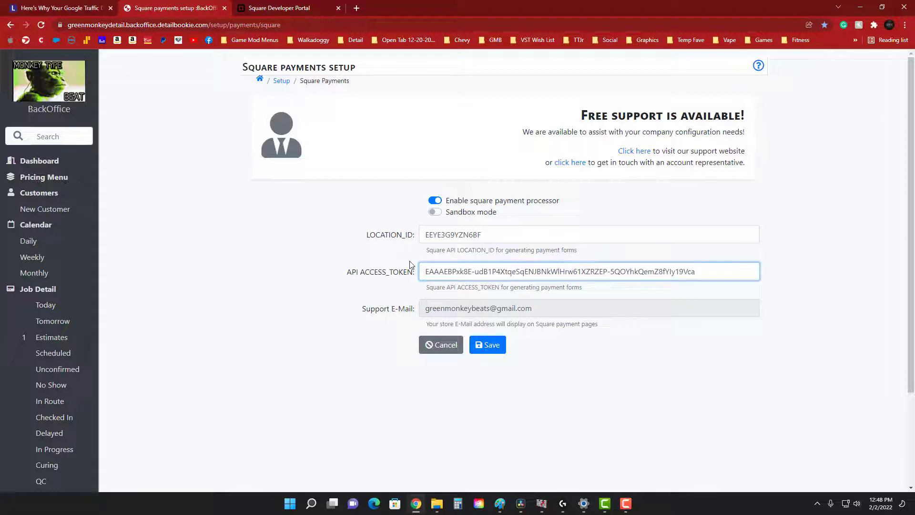
{"action": "right_click", "coordinate": [514, 270]}
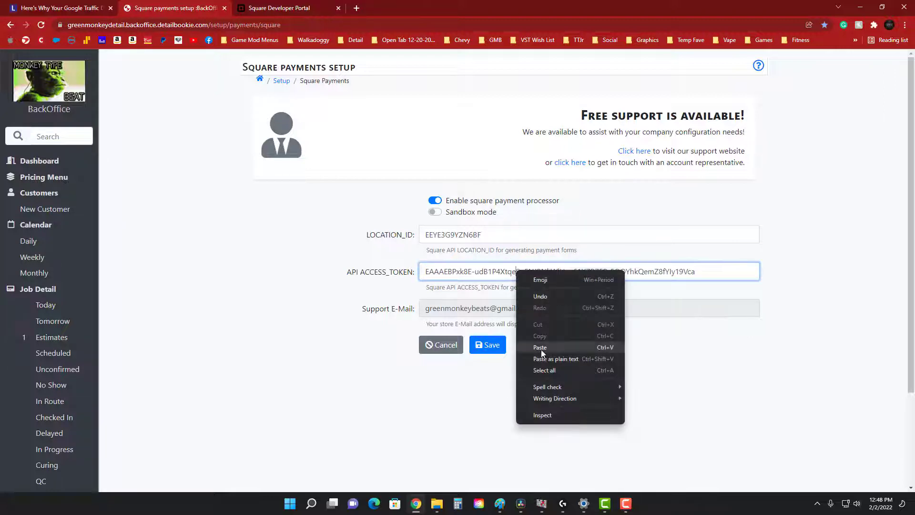
{"action": "left_click", "coordinate": [673, 332]}
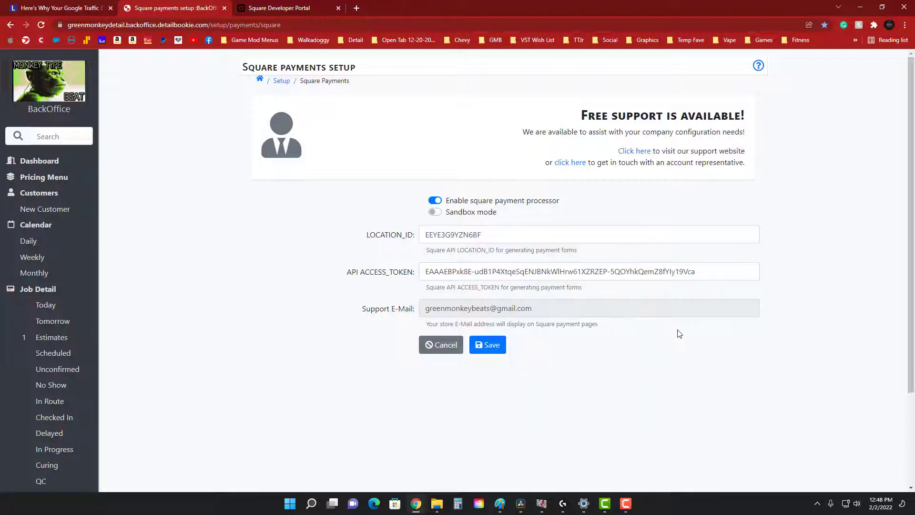
Open the production locations of the Detail Bookie application in Square and copy the main location's ID
{"action": "left_click", "coordinate": [276, 8]}
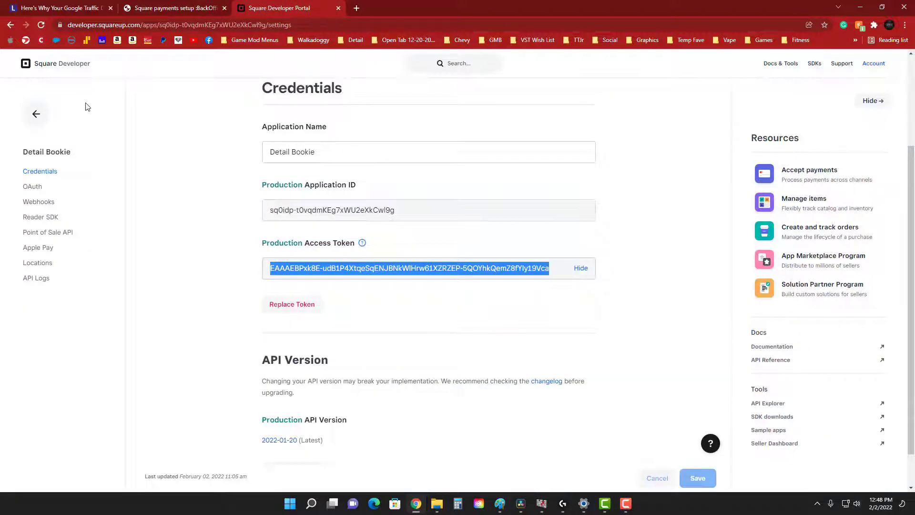
{"action": "left_click", "coordinate": [36, 268]}
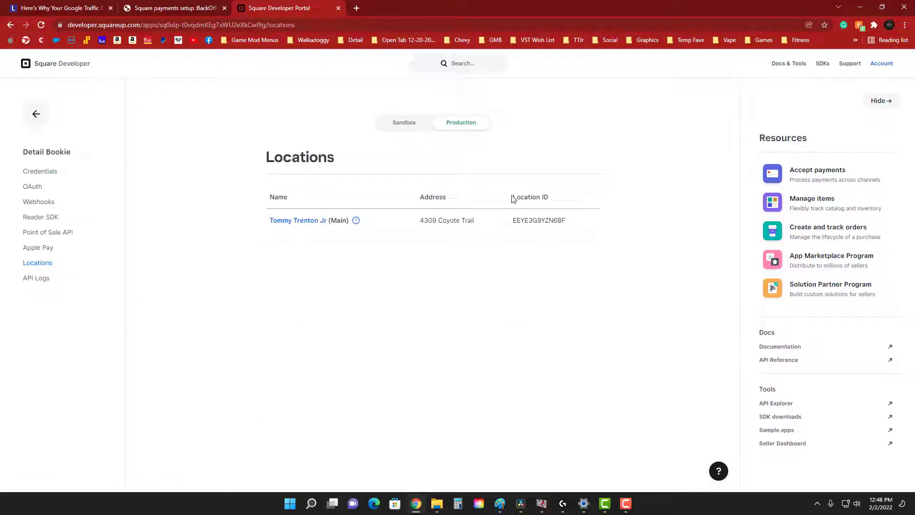
{"action": "left_click_drag", "start_coordinate": [513, 199], "coordinate": [555, 198]}
{"action": "left_click_drag", "start_coordinate": [513, 220], "coordinate": [567, 226]}
{"action": "right_click", "coordinate": [559, 221]}
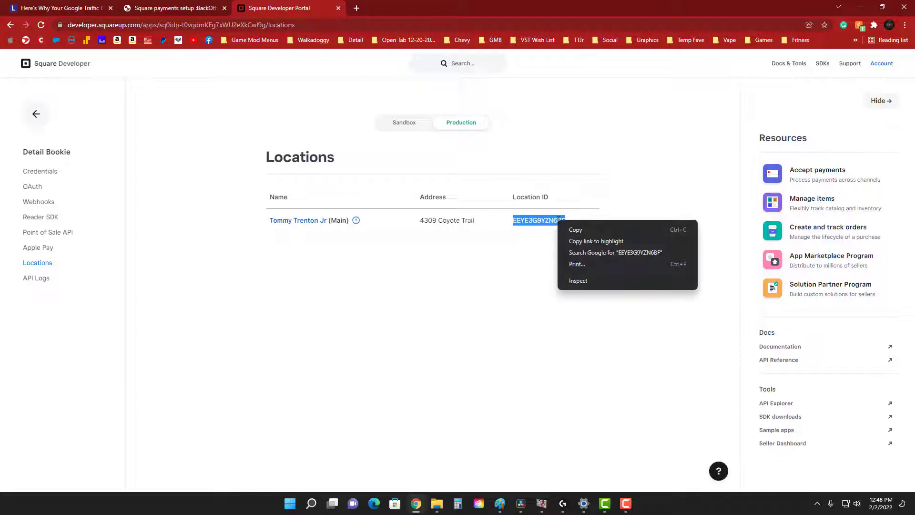
{"action": "left_click", "coordinate": [585, 230]}
Replace the LOCATION_ID value in the Square payments setup with the copied location ID and save the configuration
{"action": "left_click", "coordinate": [167, 7]}
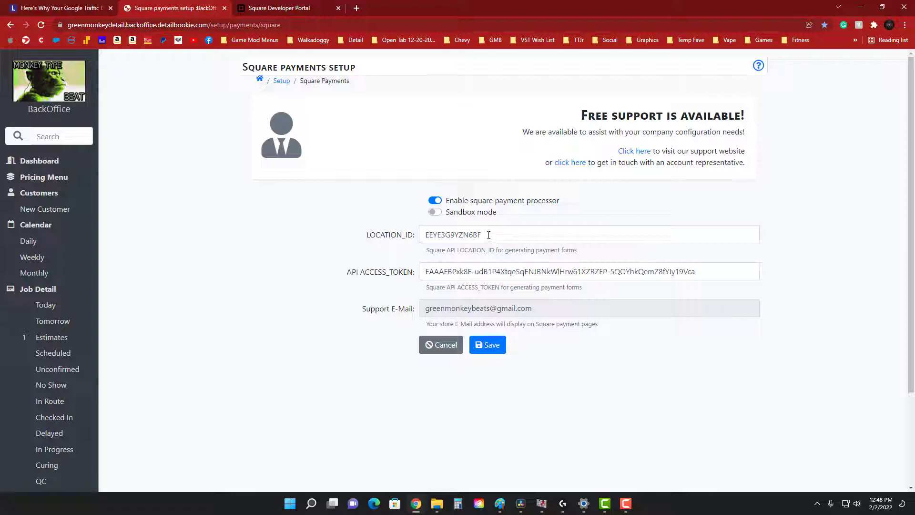
{"action": "left_click_drag", "start_coordinate": [488, 235], "coordinate": [421, 234]}
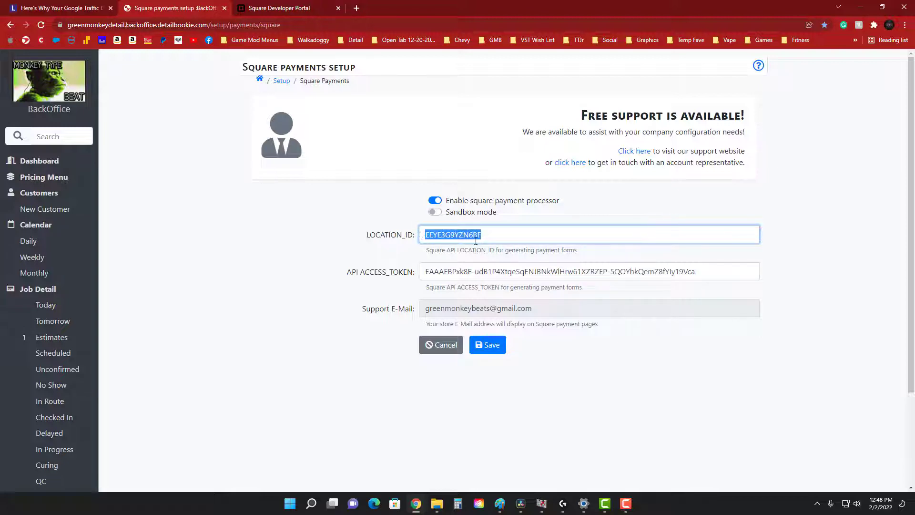
{"action": "key", "text": "ctrl+v"}
{"action": "right_click", "coordinate": [492, 235]}
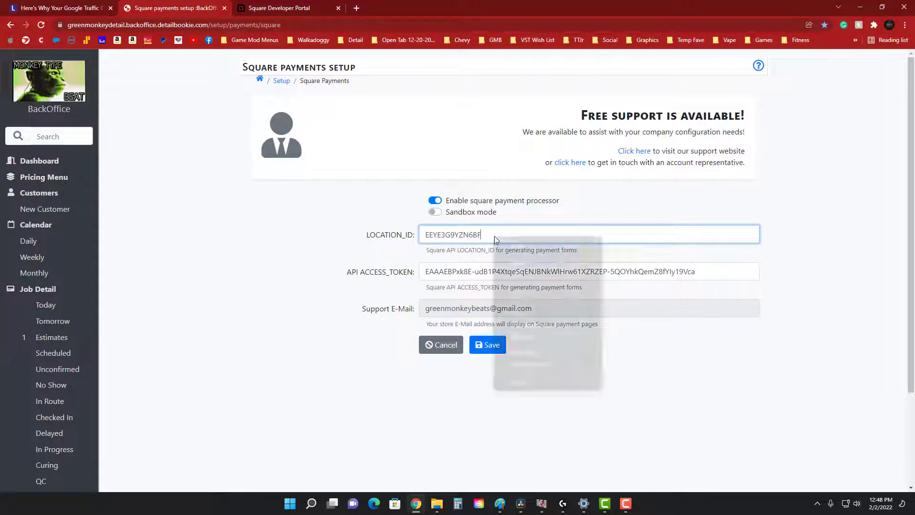
{"action": "left_click", "coordinate": [483, 233]}
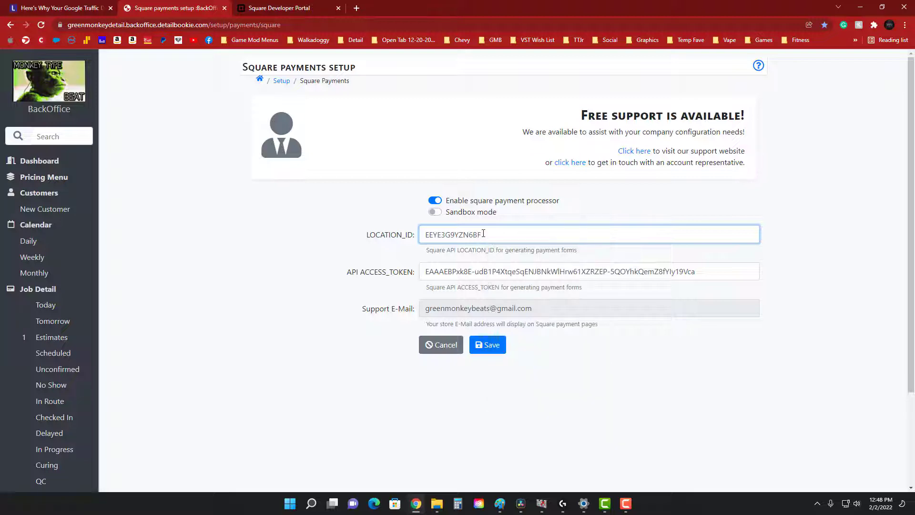
{"action": "left_click", "coordinate": [491, 343]}
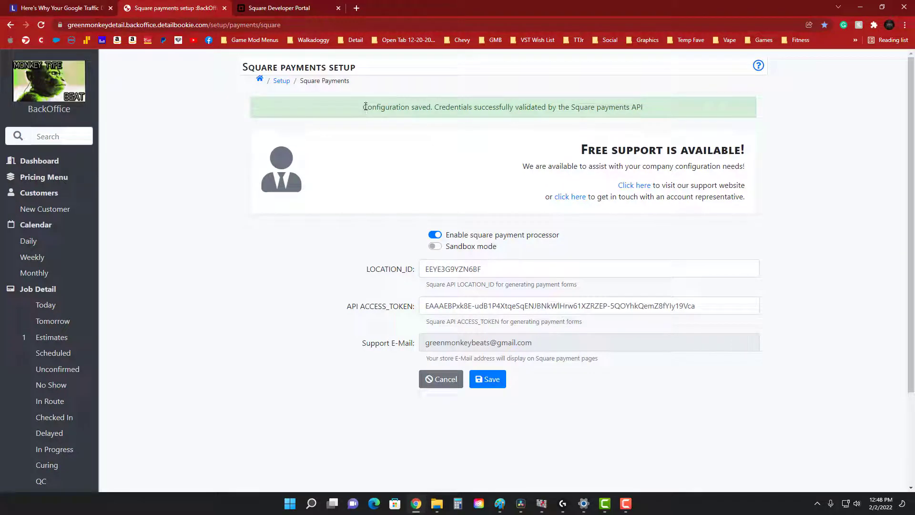
{"action": "left_click_drag", "start_coordinate": [363, 107], "coordinate": [686, 112]}
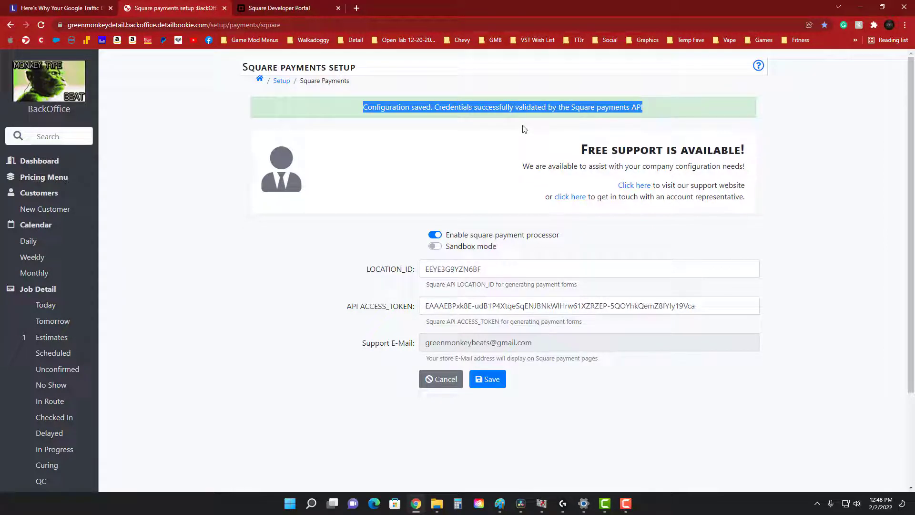
{"action": "left_click", "coordinate": [673, 110]}
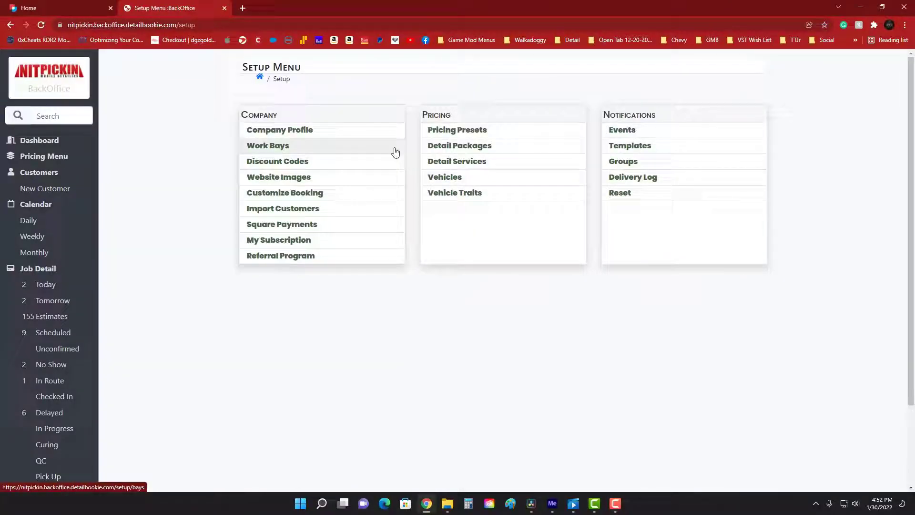
Open the Full NitPickin Exterior Detail package in the detail packages setup and review its vehicles, services and pricing
{"action": "left_click", "coordinate": [464, 148]}
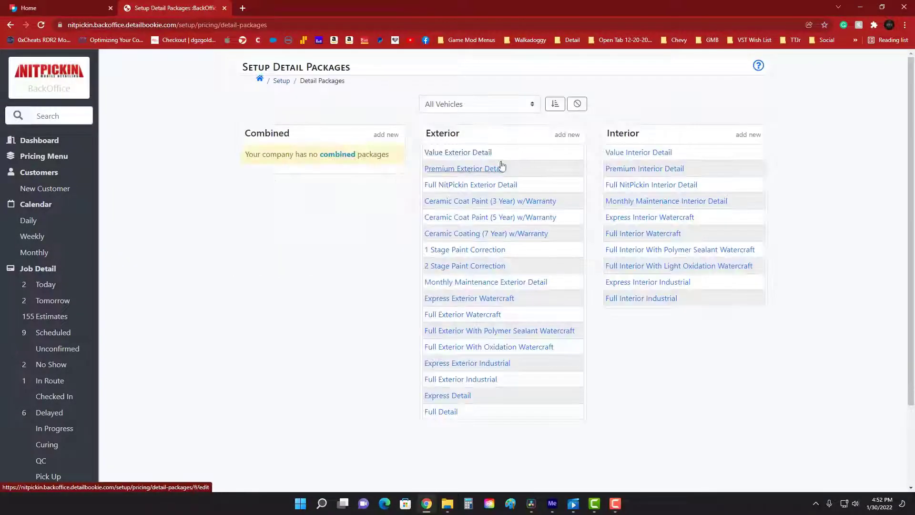
{"action": "left_click", "coordinate": [477, 185]}
{"action": "left_click", "coordinate": [452, 152]}
{"action": "left_click", "coordinate": [557, 152]}
{"action": "left_click", "coordinate": [661, 150]}
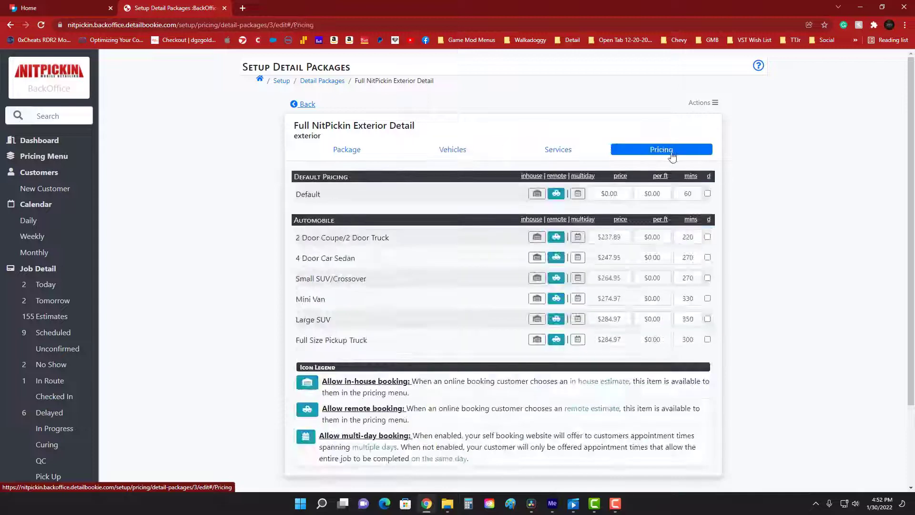